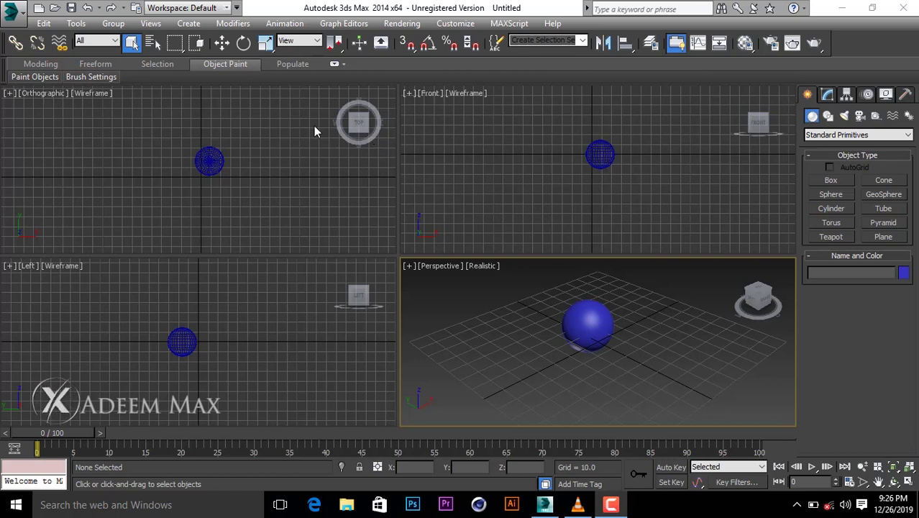
# Move the sphere in the top view along X and Y to about X -1.1, Y -4.8.
pyautogui.click(223, 45)
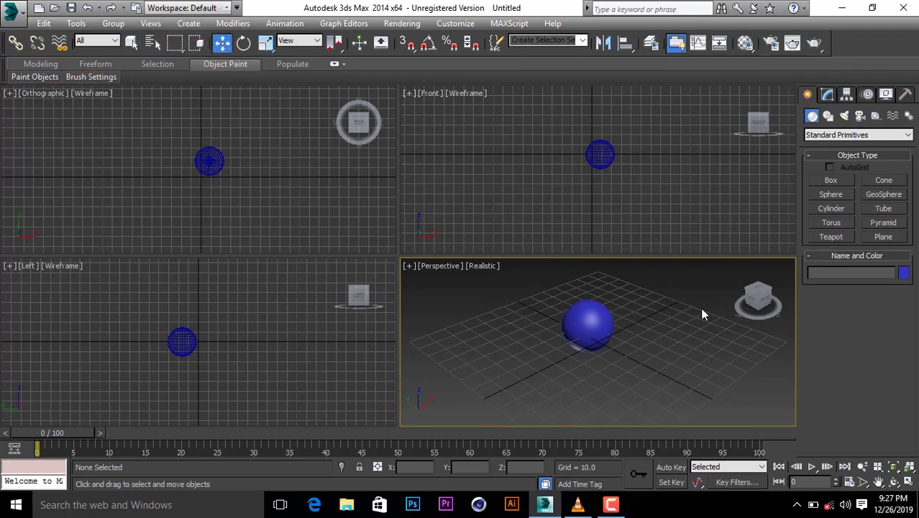
pyautogui.click(207, 162)
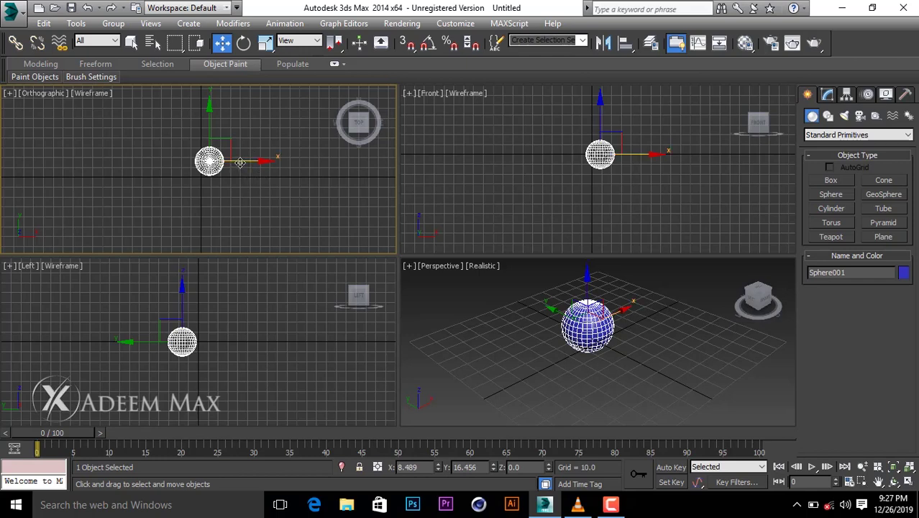
pyautogui.moveTo(246, 161); pyautogui.dragTo(232, 140)
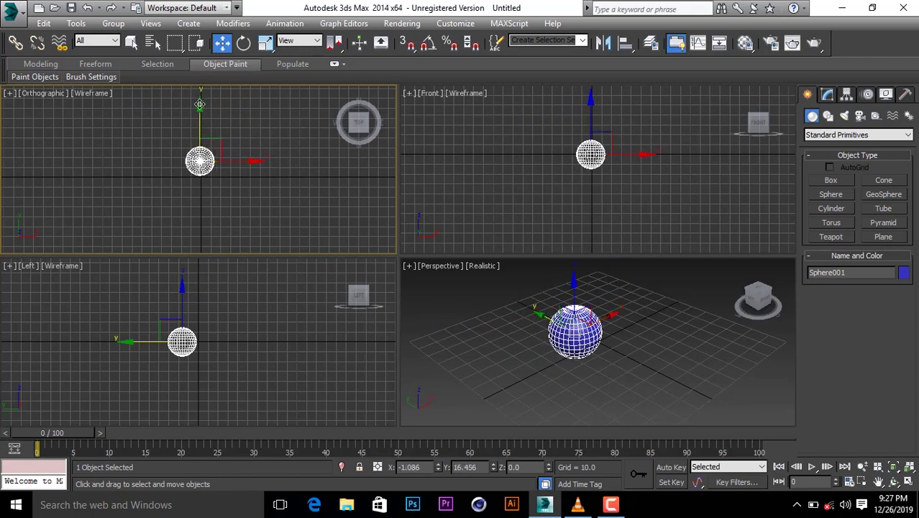
pyautogui.moveTo(199, 104); pyautogui.dragTo(199, 184)
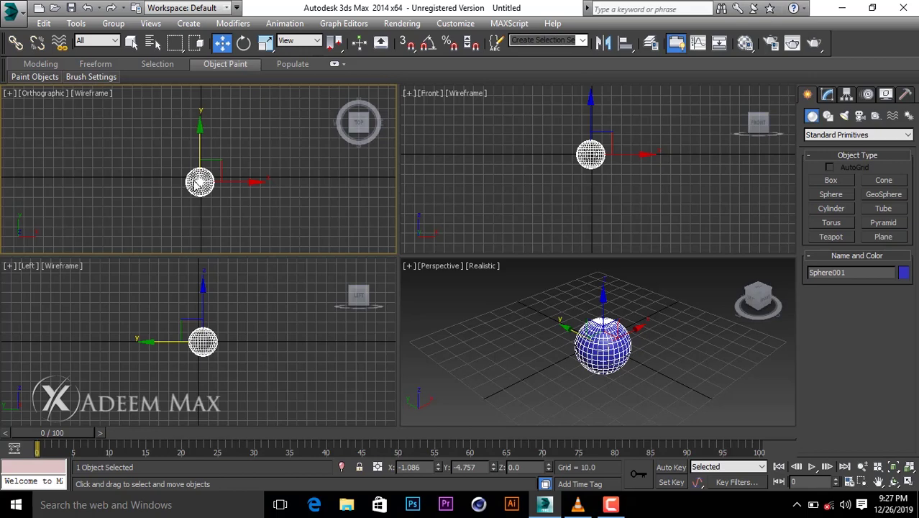
# Raise the sphere to about Z 4.1 and shift it along the Y axis to about Y 0.8.
pyautogui.click(202, 292)
pyautogui.moveTo(203, 293); pyautogui.dragTo(203, 289)
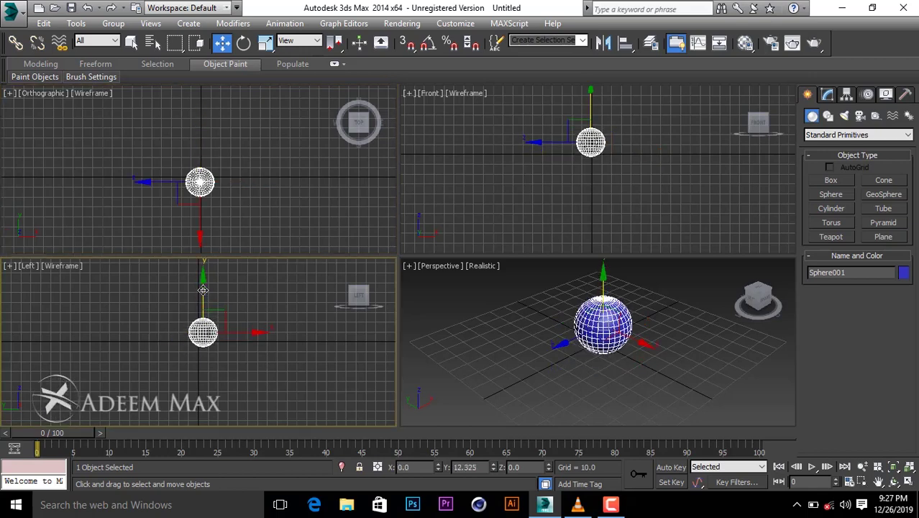
pyautogui.hotkey('ctrl', 'z')
pyautogui.click(200, 181)
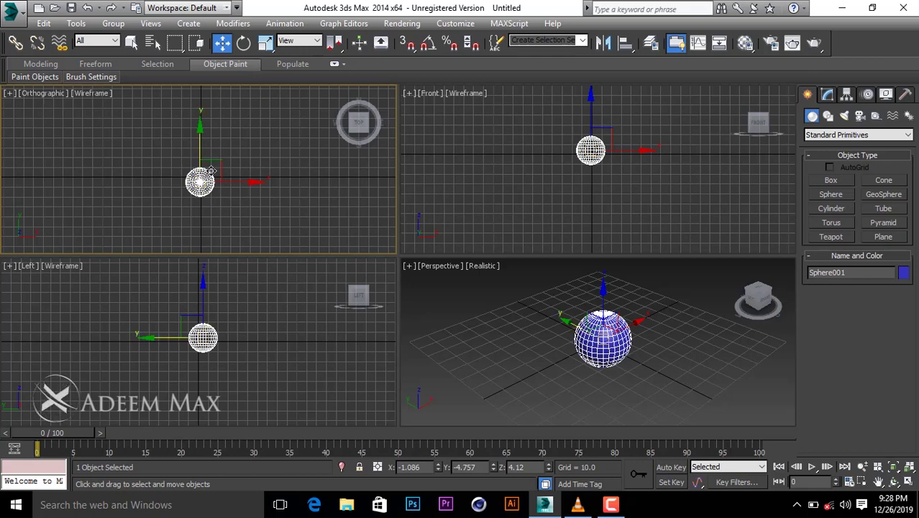
pyautogui.moveTo(211, 170)
pyautogui.mouseDown()
pyautogui.moveTo(204, 166)
pyautogui.moveTo(204, 185)
pyautogui.moveTo(205, 167)
pyautogui.mouseUp()
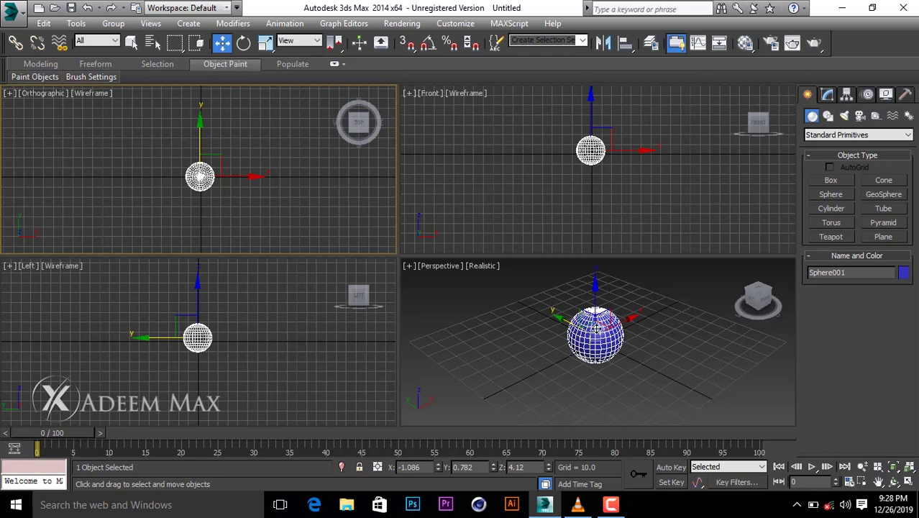
# Move the sphere in the perspective view to about X 5.8, Y 7.0, Z 2.7.
pyautogui.click(596, 328)
pyautogui.click(596, 328)
pyautogui.scroll(5, 596, 324)
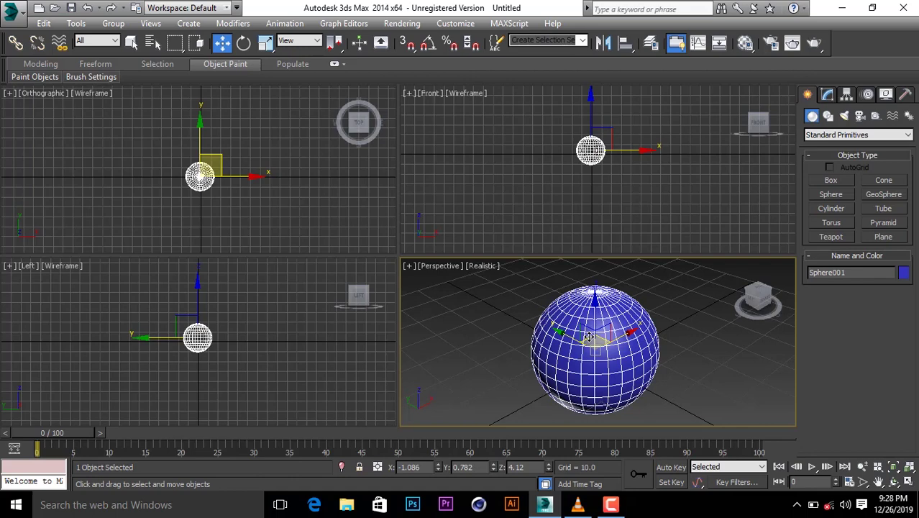
pyautogui.moveTo(588, 337); pyautogui.dragTo(608, 314)
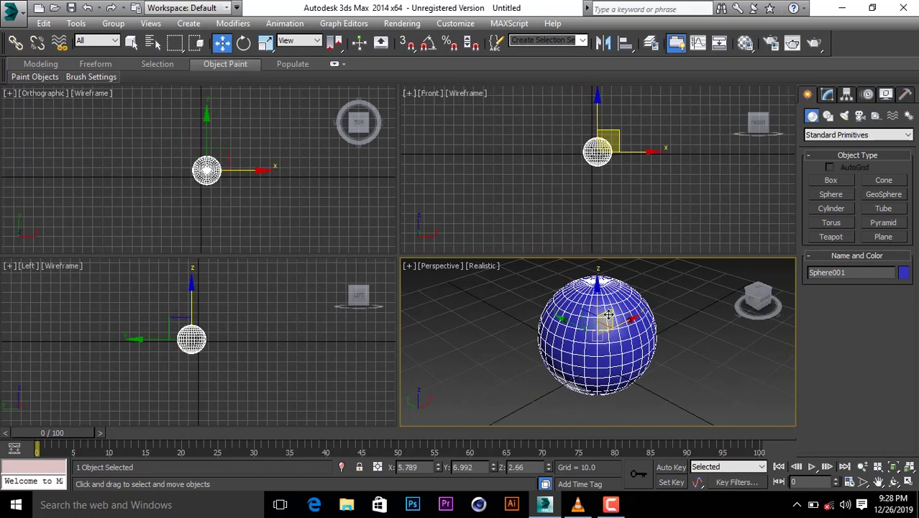
pyautogui.scroll(-4, 610, 316)
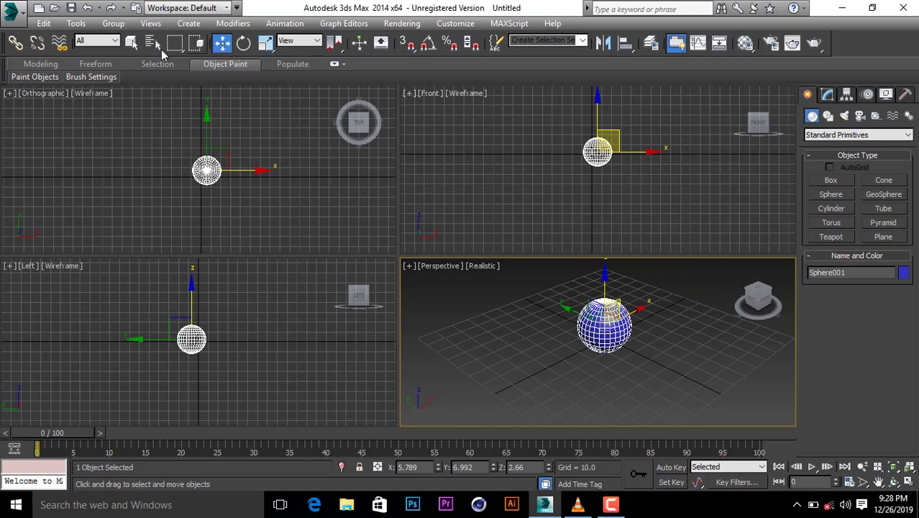
# Reselect the sphere with Select Object, reactivate Move and shift the sphere along the X axis to about X -3.1.
pyautogui.click(97, 40)
pyautogui.click(94, 50)
pyautogui.click(130, 44)
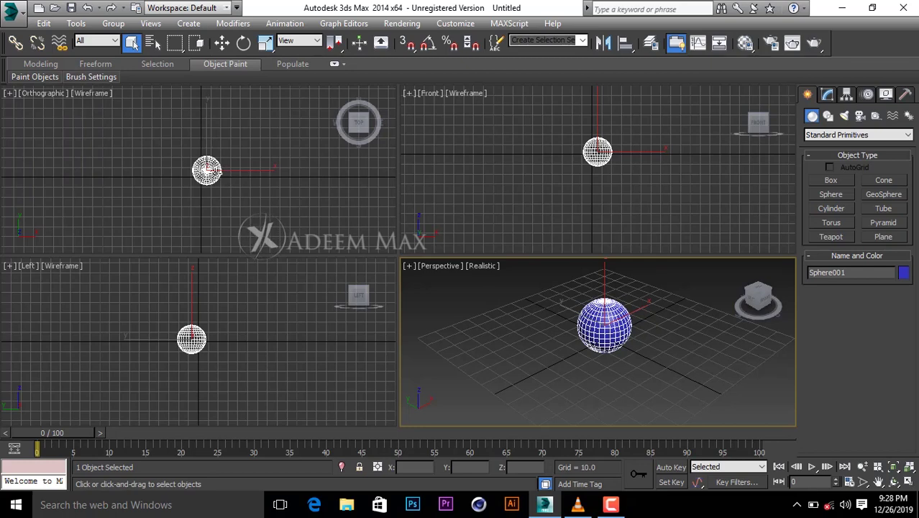
pyautogui.click(213, 171)
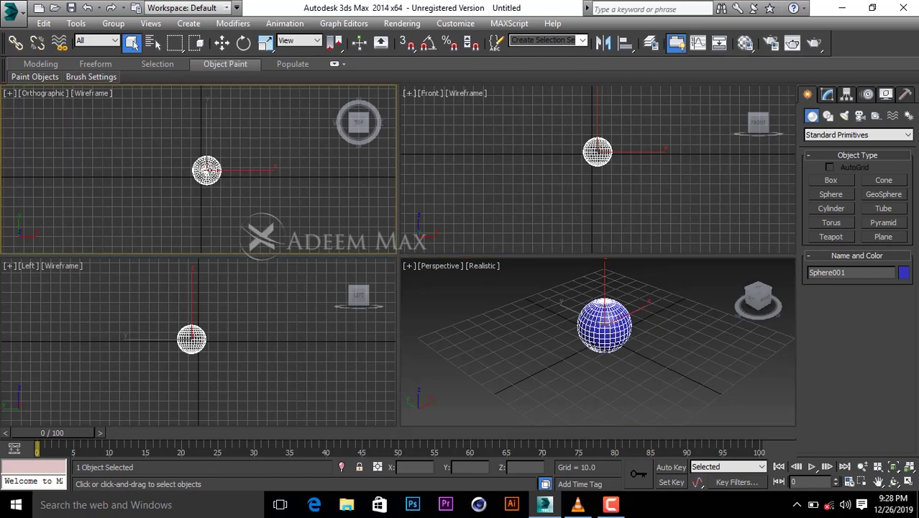
pyautogui.rightClick(208, 171)
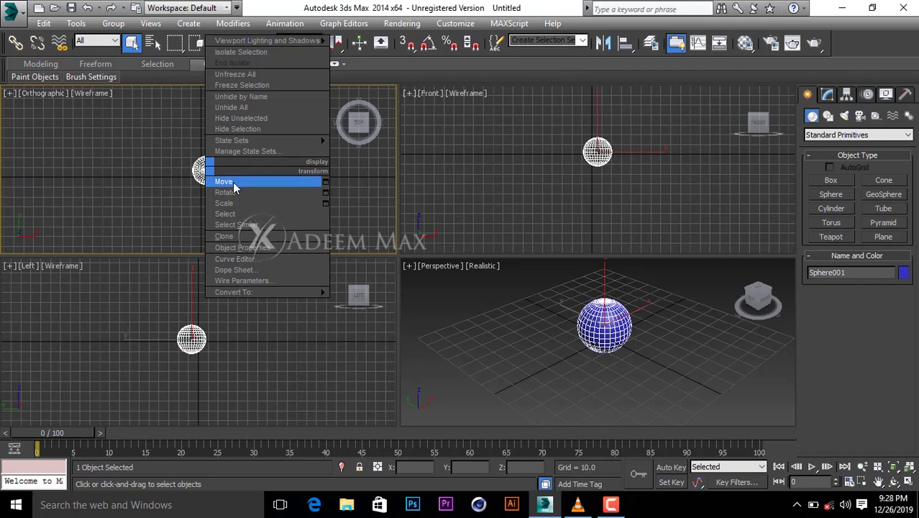
pyautogui.click(232, 182)
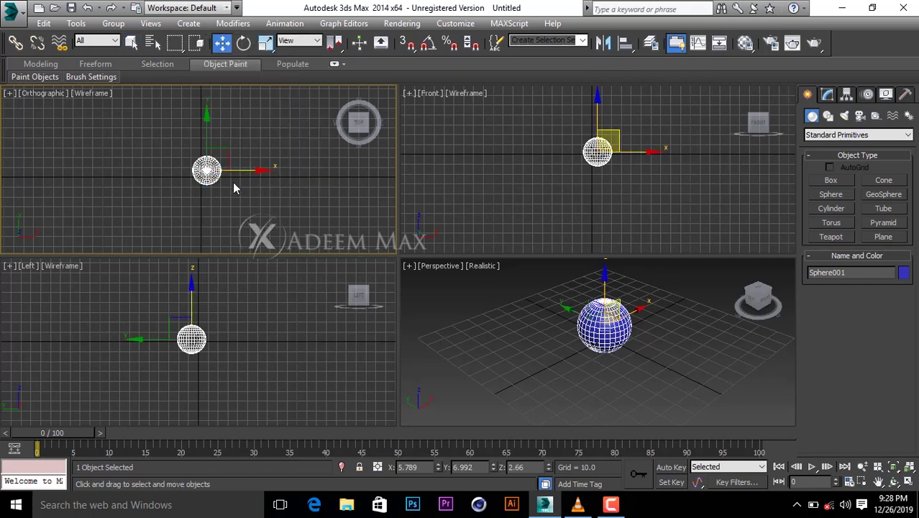
pyautogui.moveTo(234, 176); pyautogui.dragTo(215, 170)
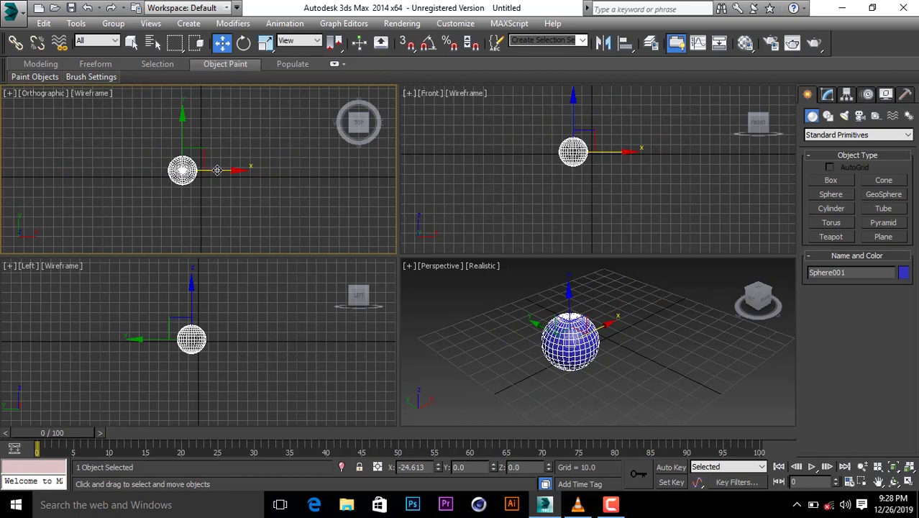
pyautogui.click(267, 192)
pyautogui.click(183, 167)
pyautogui.moveTo(217, 171); pyautogui.dragTo(233, 171)
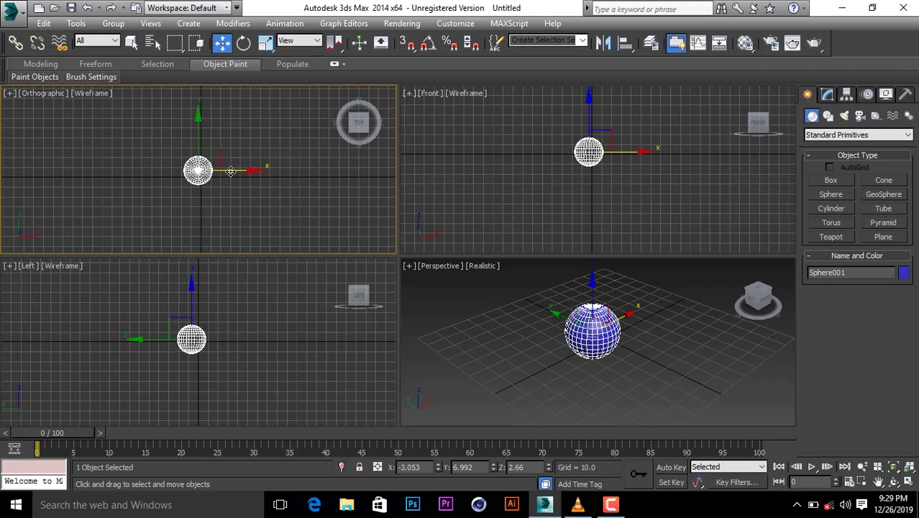
# Clone the sphere along the positive X axis as four copies spaced about 42 units apart.
pyautogui.keyDown('shift'); pyautogui.moveTo(231, 171); pyautogui.dragTo(272, 170); pyautogui.keyUp('shift')
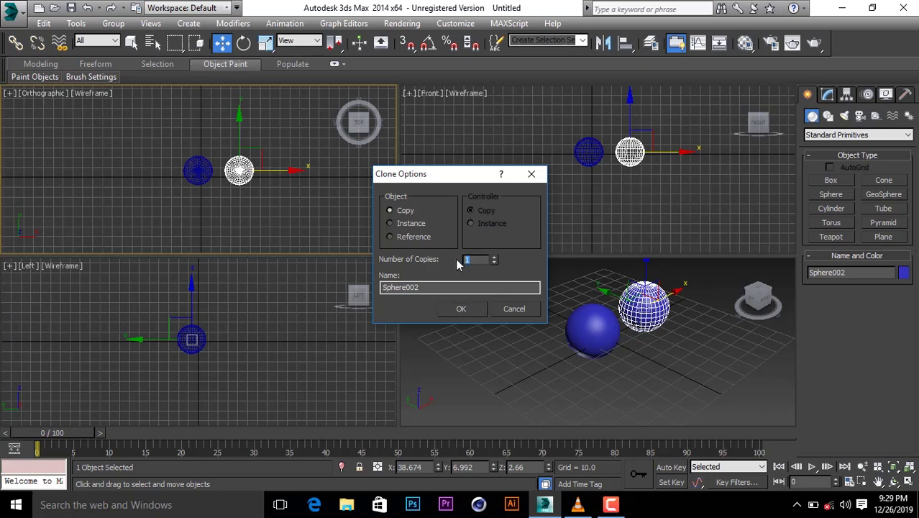
pyautogui.click(466, 312)
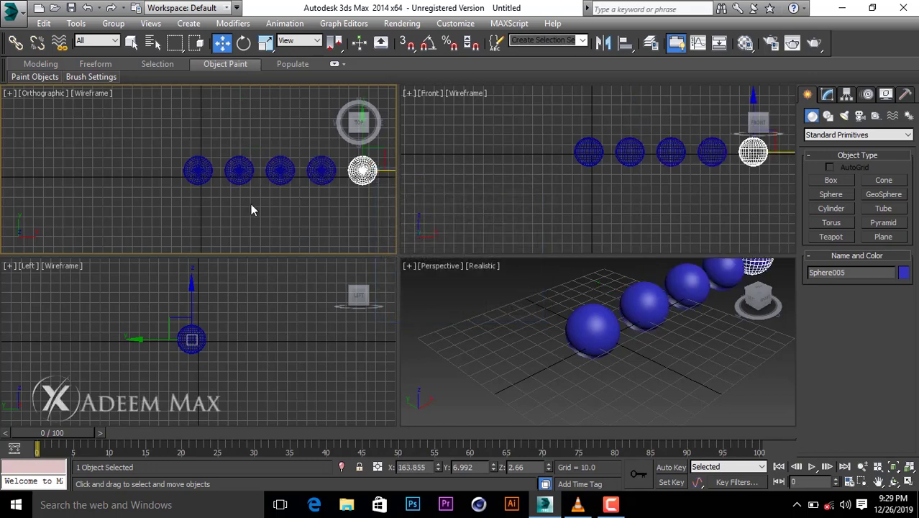
pyautogui.scroll(-2, 705, 317)
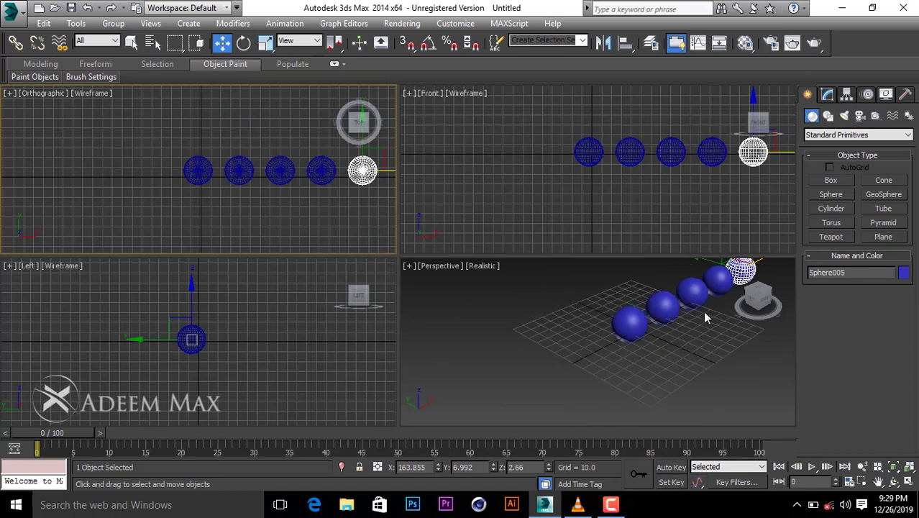
pyautogui.middleClick(702, 309)
pyautogui.moveTo(576, 341); pyautogui.dragTo(501, 350, button='middle')
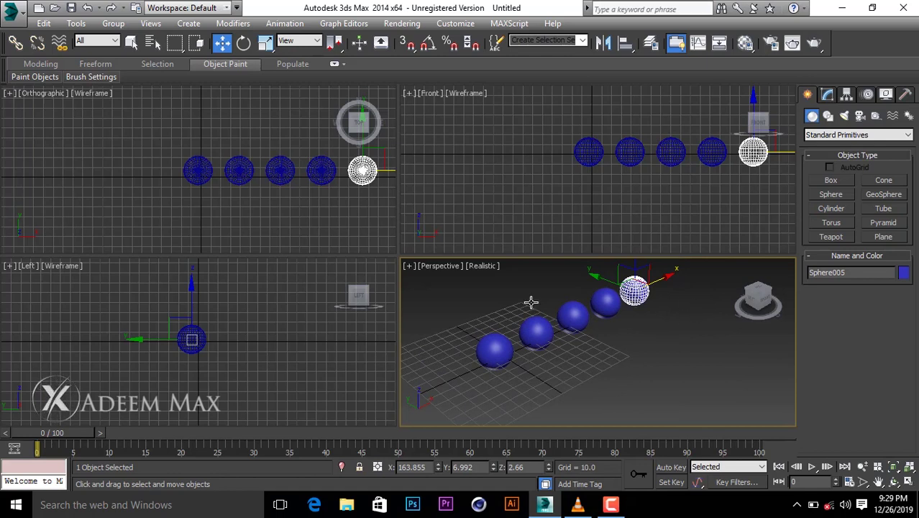
# Clone the last sphere of the row along the negative Y axis as four copies spaced about 42 units apart.
pyautogui.scroll(-2, 361, 169)
pyautogui.click(362, 170)
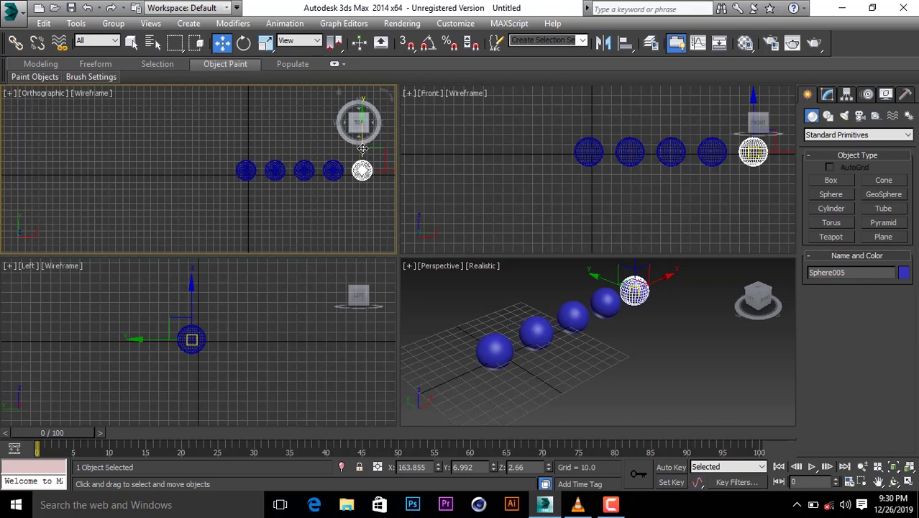
pyautogui.moveTo(363, 148)
pyautogui.keyDown('shift'); pyautogui.mouseDown()
pyautogui.moveTo(360, 192)
pyautogui.moveTo(360, 179)
pyautogui.mouseUp(); pyautogui.keyUp('shift')
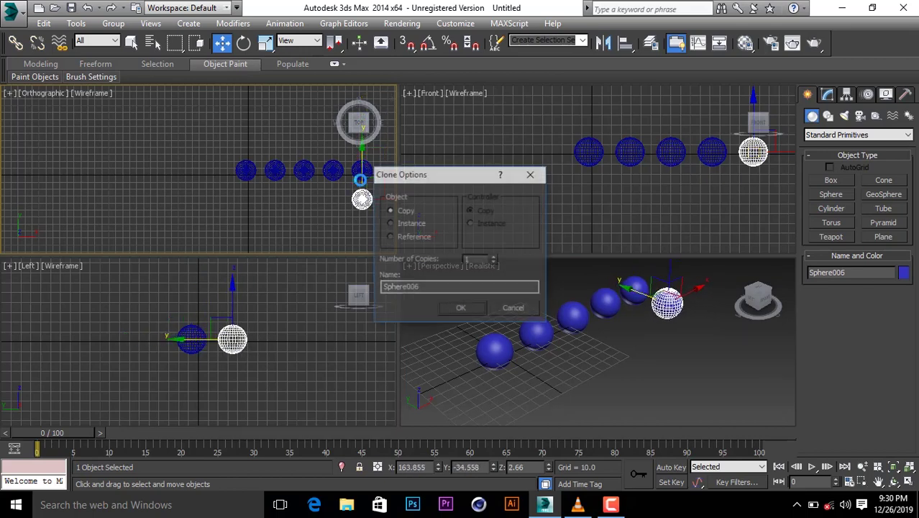
pyautogui.click(495, 258)
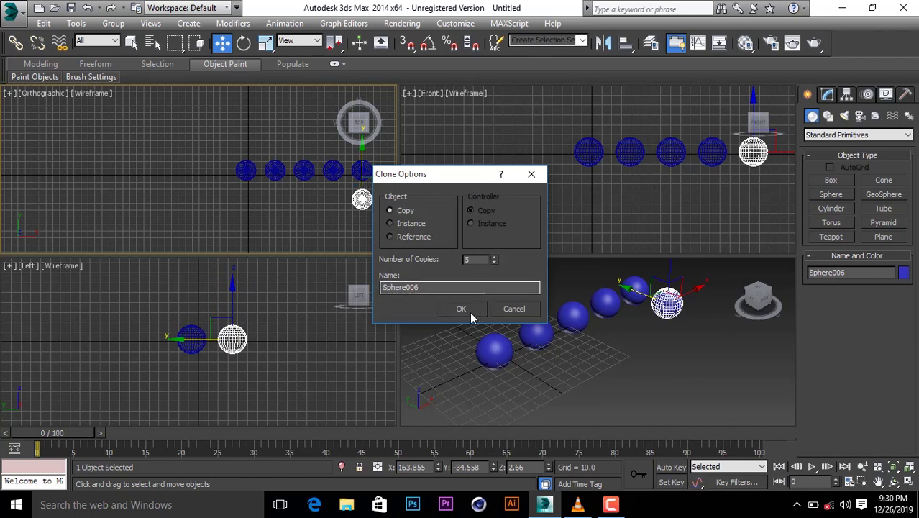
pyautogui.click(494, 262)
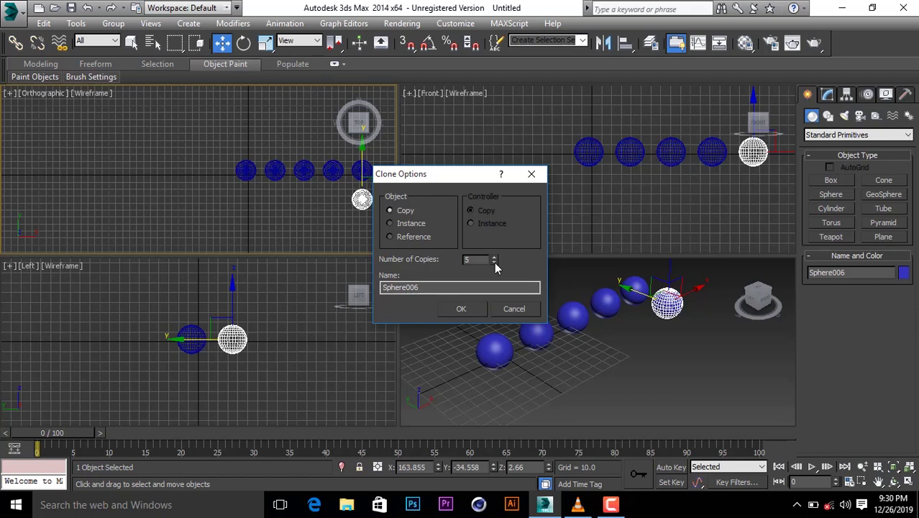
pyautogui.click(462, 308)
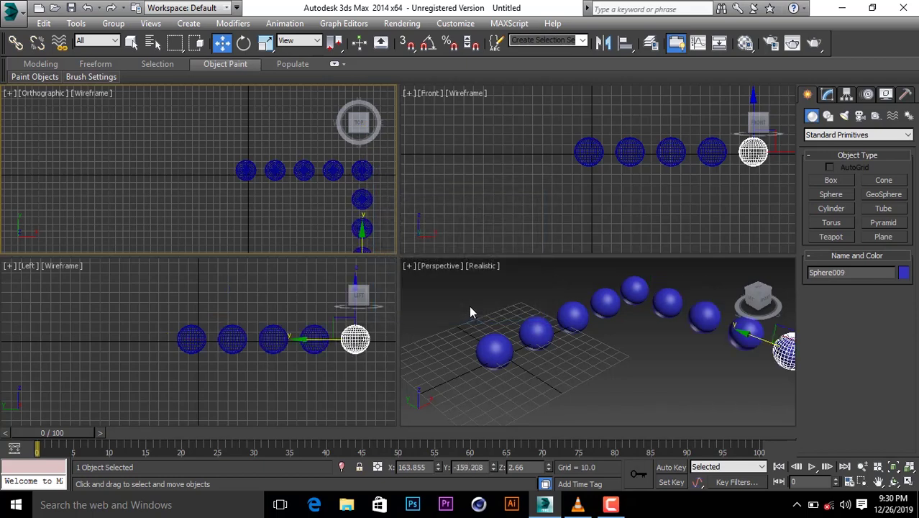
pyautogui.click(610, 504)
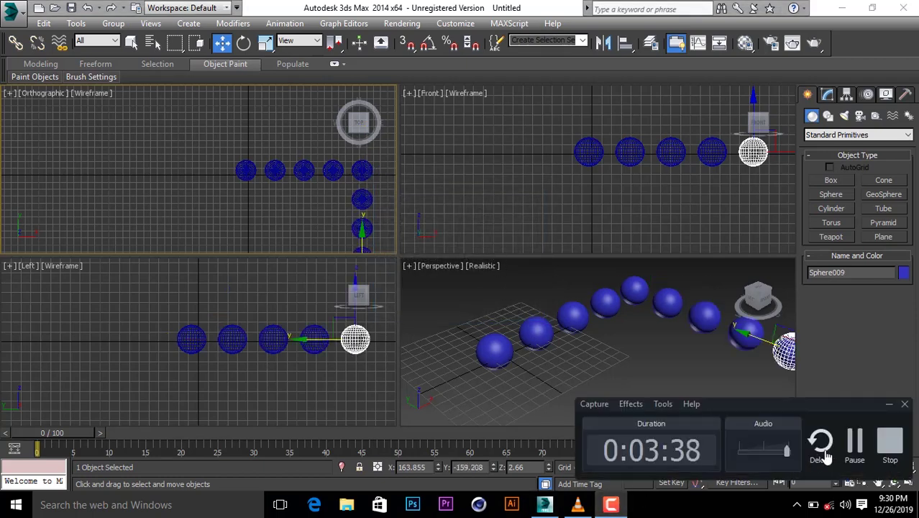
pyautogui.click(853, 445)
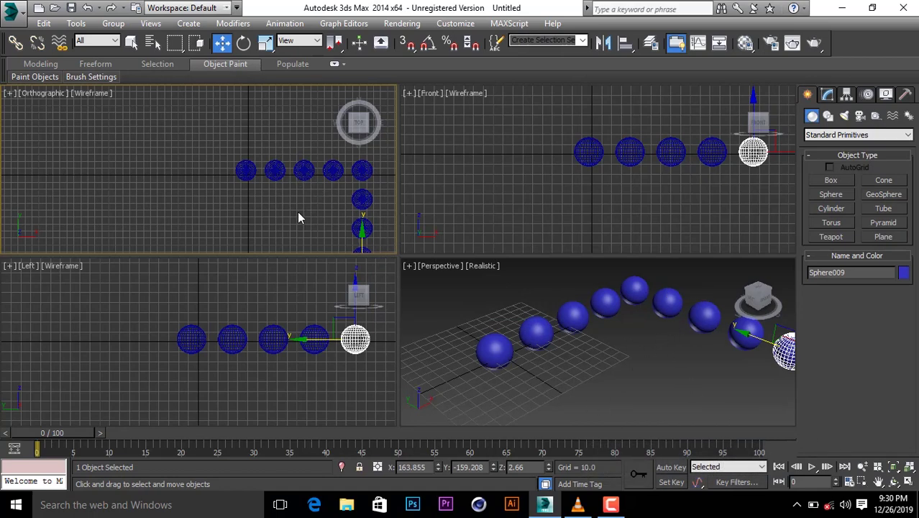
# Clone the end sphere of the Y-axis row along the negative X axis as three copies spaced about 40 units apart.
pyautogui.moveTo(299, 217); pyautogui.dragTo(244, 163, button='middle')
pyautogui.scroll(-2, 271, 199)
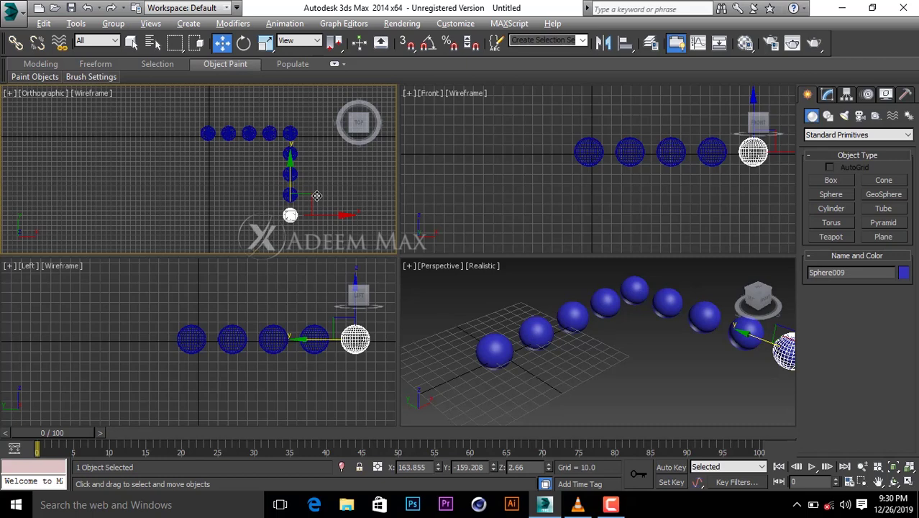
pyautogui.hotkey('alt', 'w')
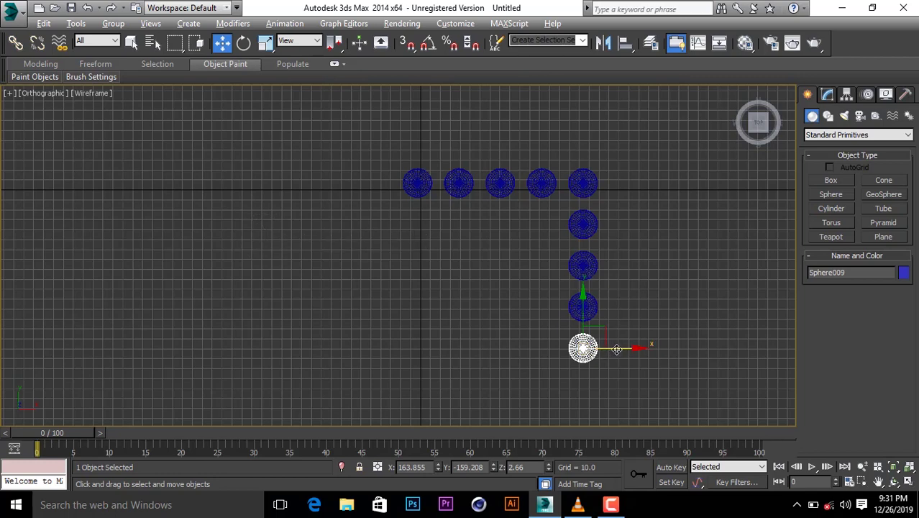
pyautogui.keyDown('shift'); pyautogui.moveTo(616, 348); pyautogui.dragTo(576, 348); pyautogui.keyUp('shift')
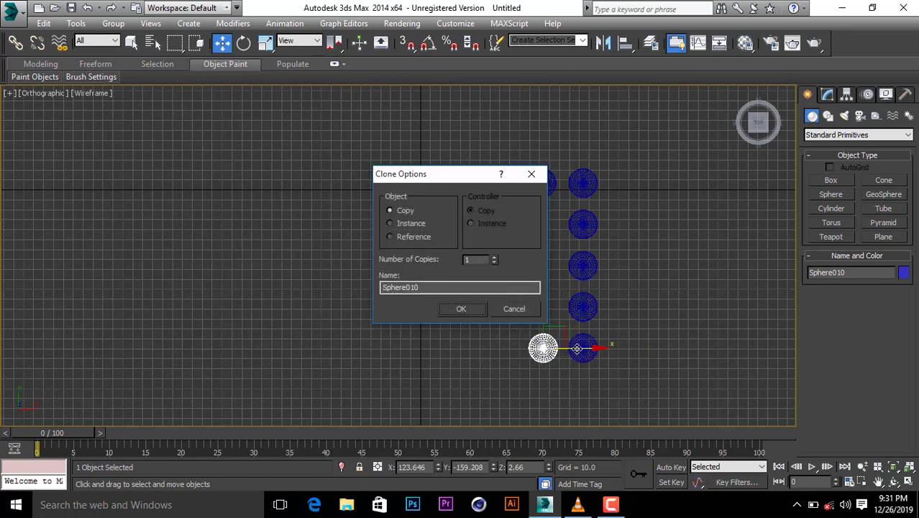
pyautogui.doubleClick(484, 260)
pyautogui.click(461, 309)
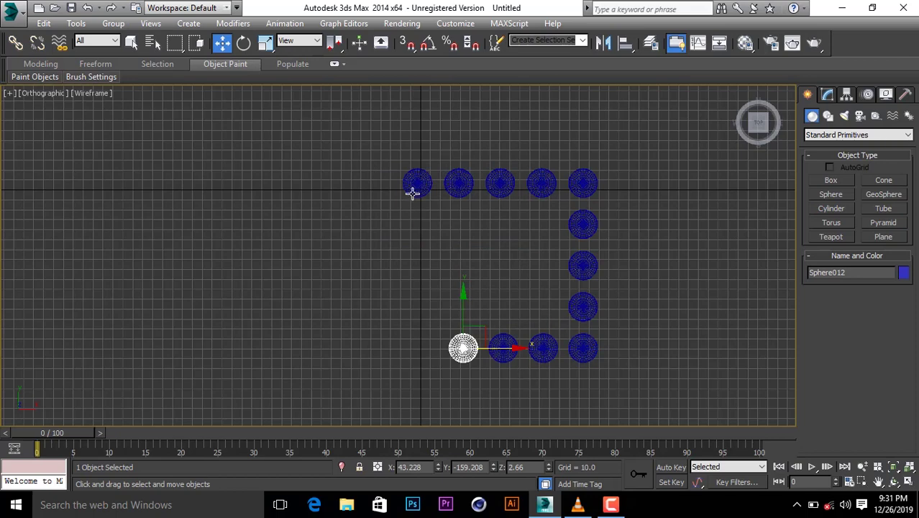
# Maximize the perspective view and select the first three spheres of the original row with a selection window.
pyautogui.hotkey('alt', 'w')
pyautogui.click(582, 348)
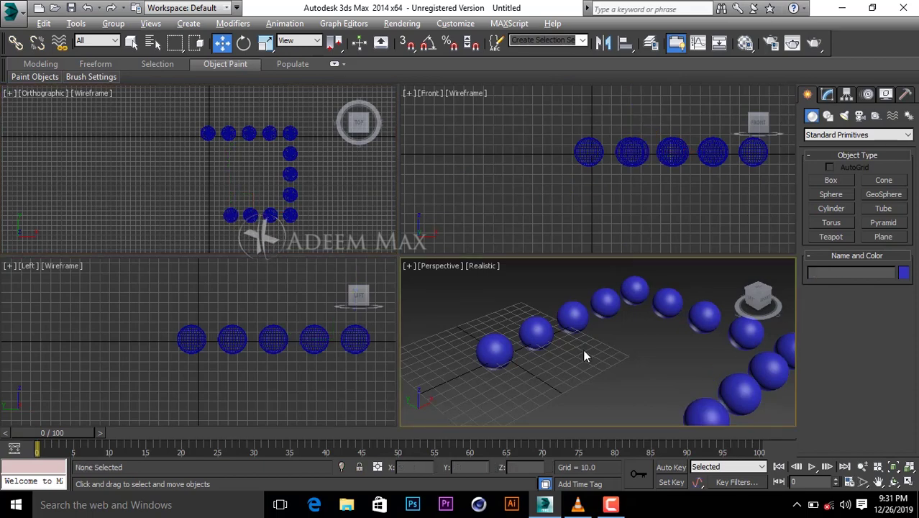
pyautogui.hotkey('alt', 'w')
pyautogui.scroll(-4, 468, 249)
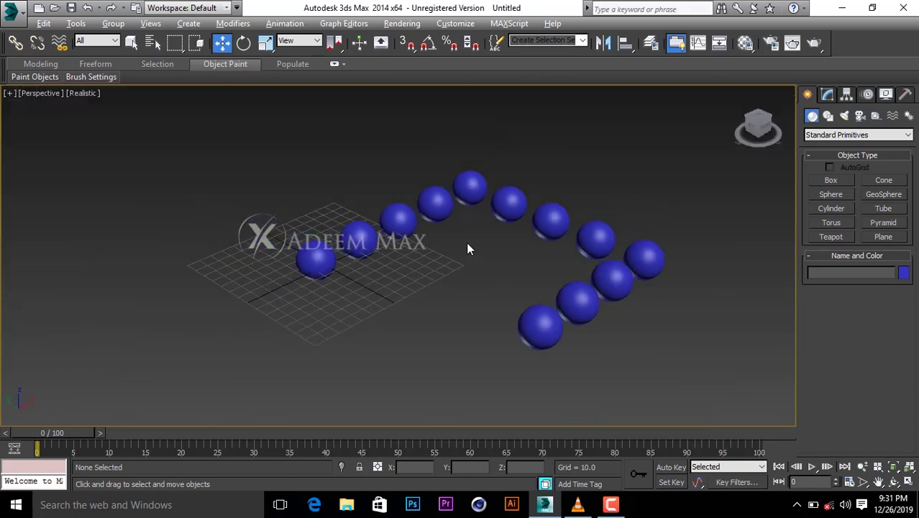
pyautogui.scroll(1, 467, 248)
pyautogui.moveTo(407, 207); pyautogui.dragTo(520, 149)
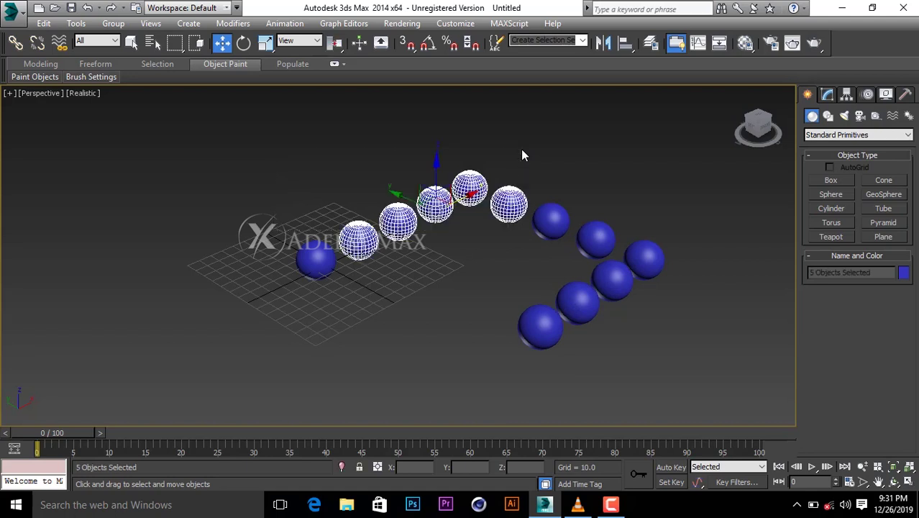
pyautogui.moveTo(269, 273); pyautogui.dragTo(392, 196)
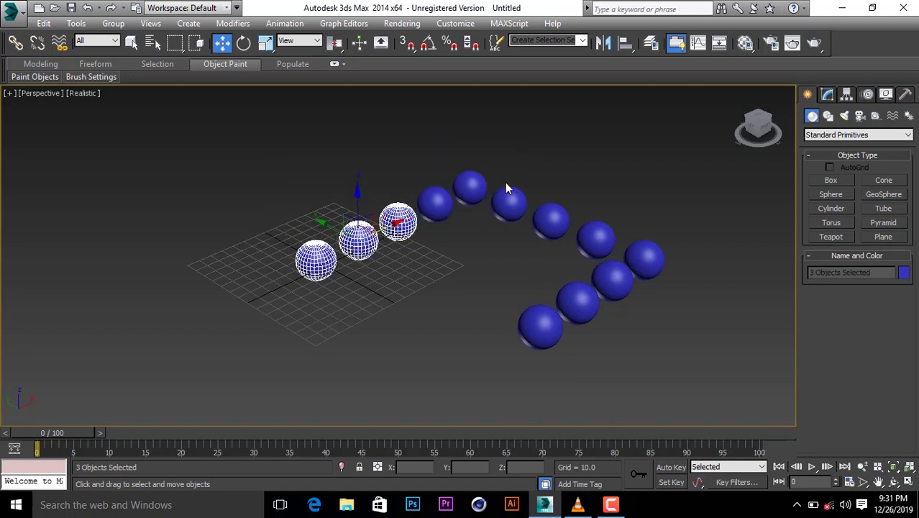
# Select the third sphere of the original row and enlarge its radius to about 18.36.
pyautogui.moveTo(653, 241); pyautogui.dragTo(662, 249)
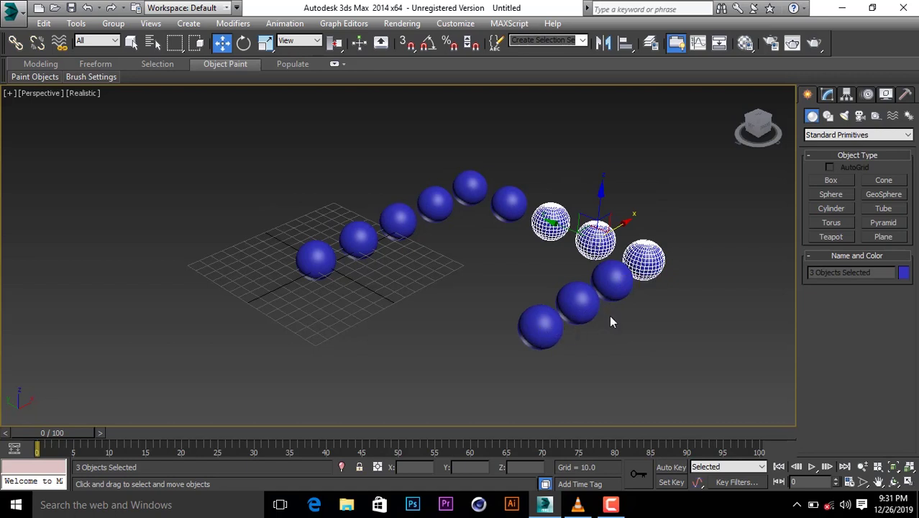
pyautogui.click(397, 219)
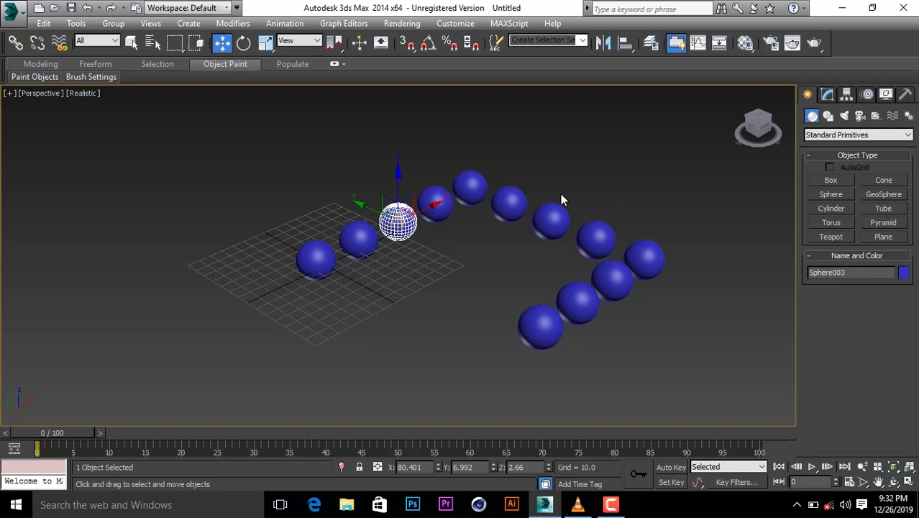
pyautogui.click(827, 95)
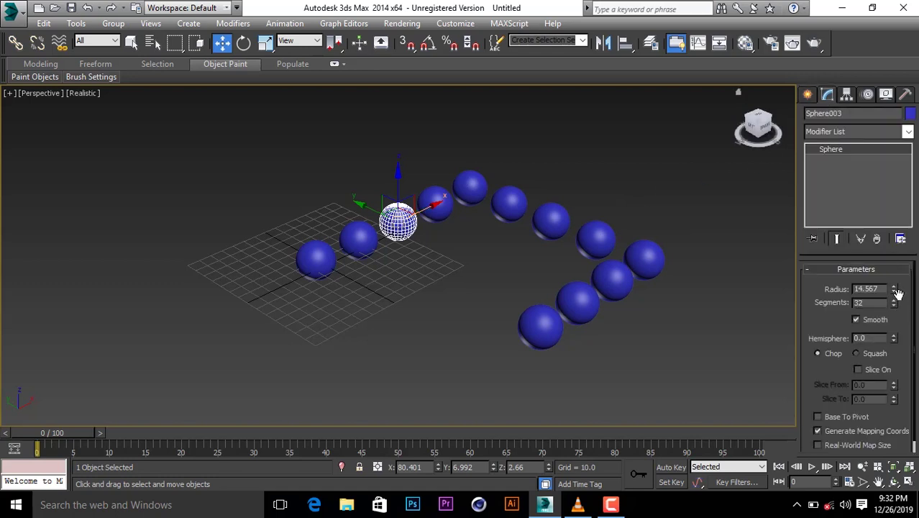
pyautogui.moveTo(896, 289); pyautogui.dragTo(896, 257)
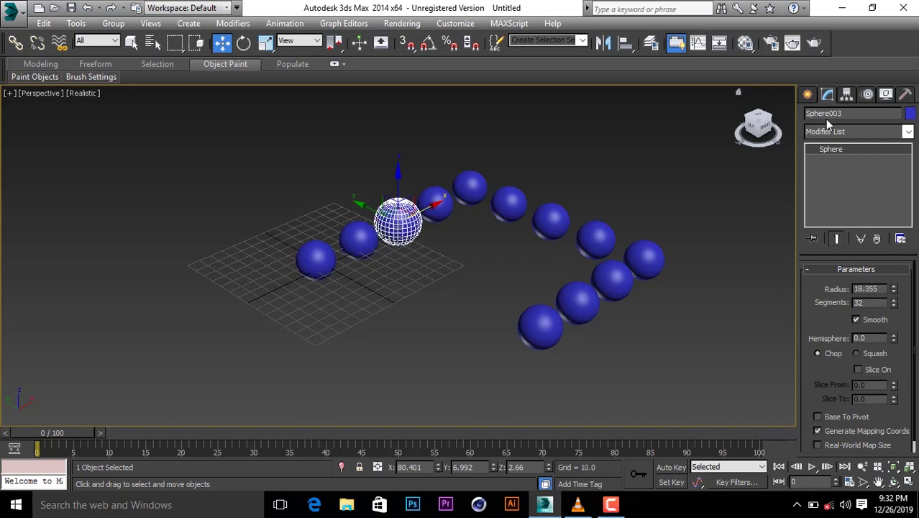
pyautogui.click(808, 95)
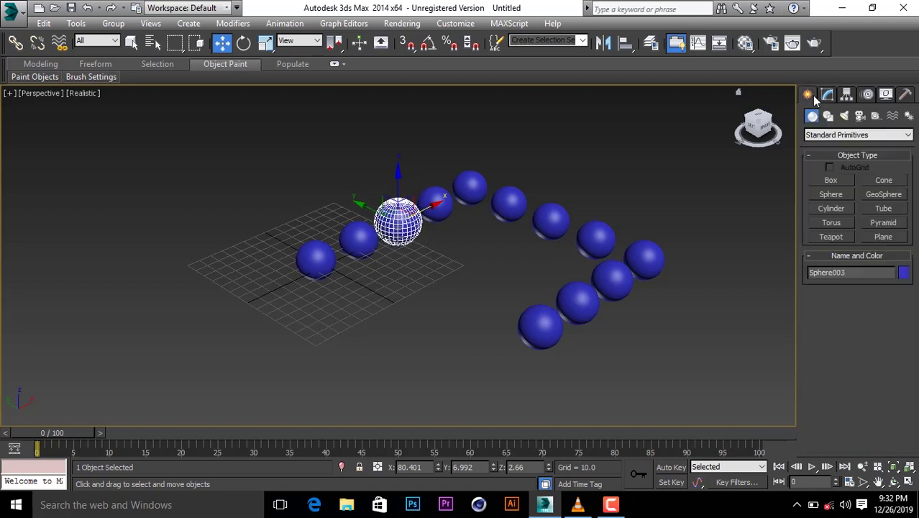
# For the first cloned sphere after the corner in the last row, set the radius to about 12.24 and the segments to 33.
pyautogui.click(612, 284)
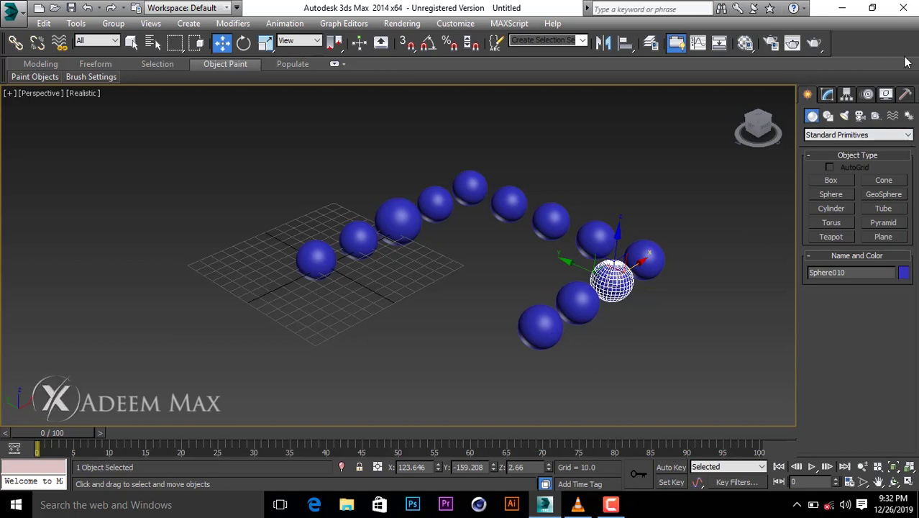
pyautogui.click(827, 96)
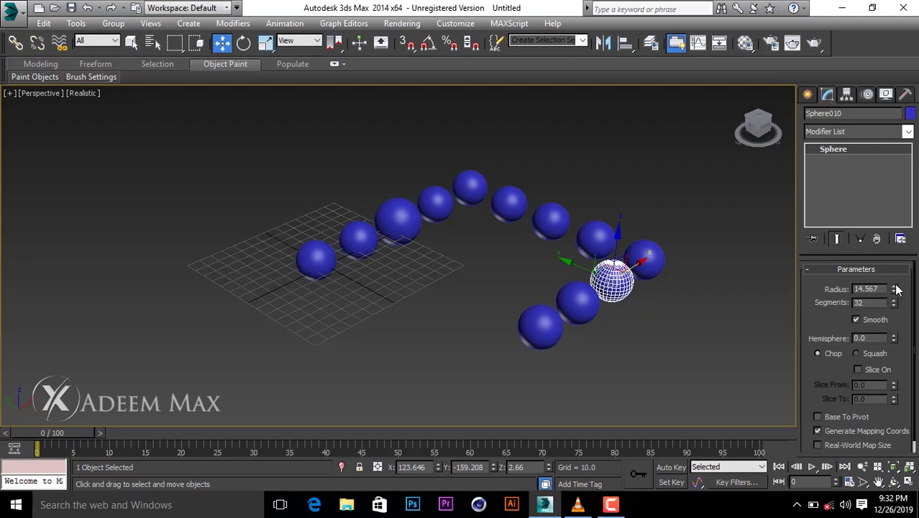
pyautogui.moveTo(895, 289)
pyautogui.mouseDown()
pyautogui.moveTo(905, 242)
pyautogui.moveTo(910, 295)
pyautogui.mouseUp()
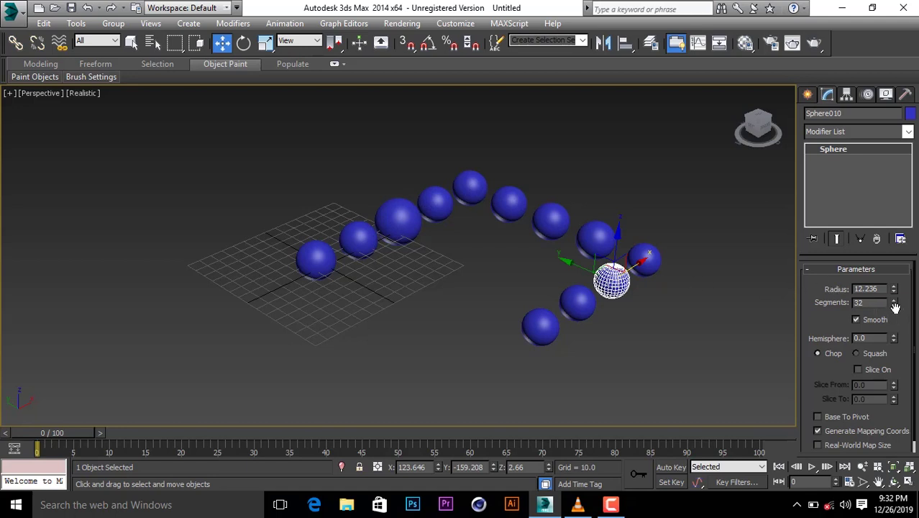
pyautogui.moveTo(896, 305)
pyautogui.mouseDown()
pyautogui.moveTo(897, 277)
pyautogui.moveTo(901, 291)
pyautogui.mouseUp()
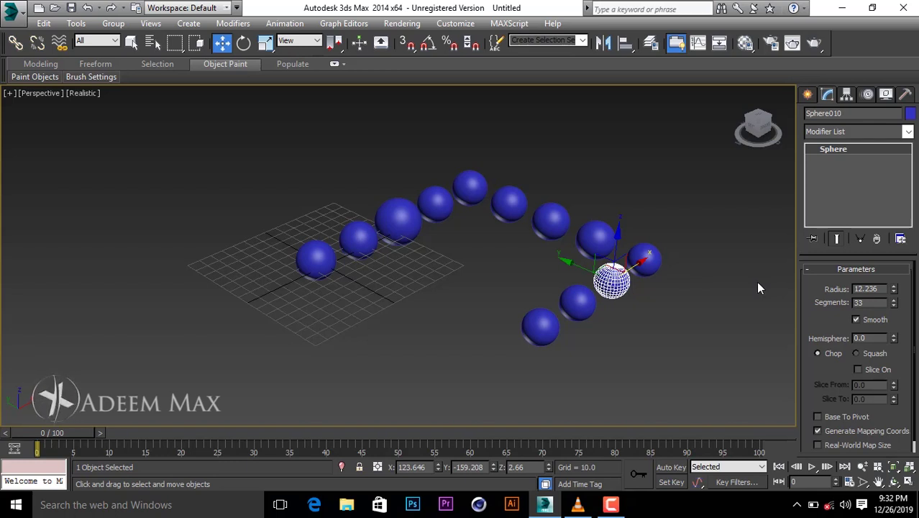
# Select the end sphere of the last row and increase its radius to about 14.93.
pyautogui.click(543, 317)
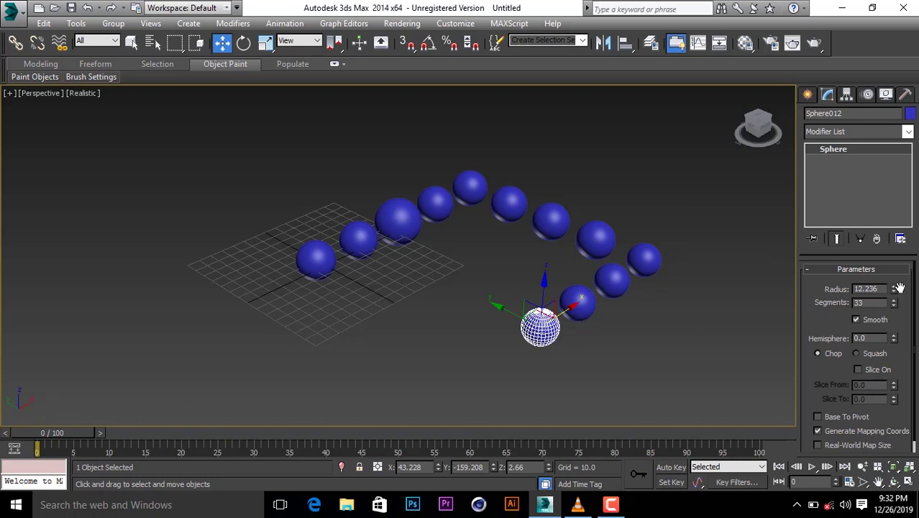
pyautogui.moveTo(895, 289); pyautogui.dragTo(898, 278)
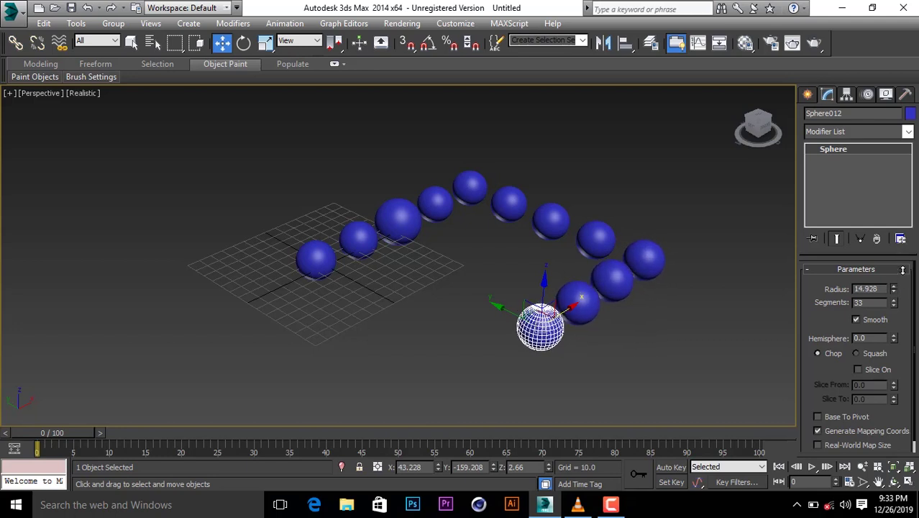
# Set the radius of the corner sphere ending the original row to about 15.44 and restore the four-viewport layout.
pyautogui.click(472, 188)
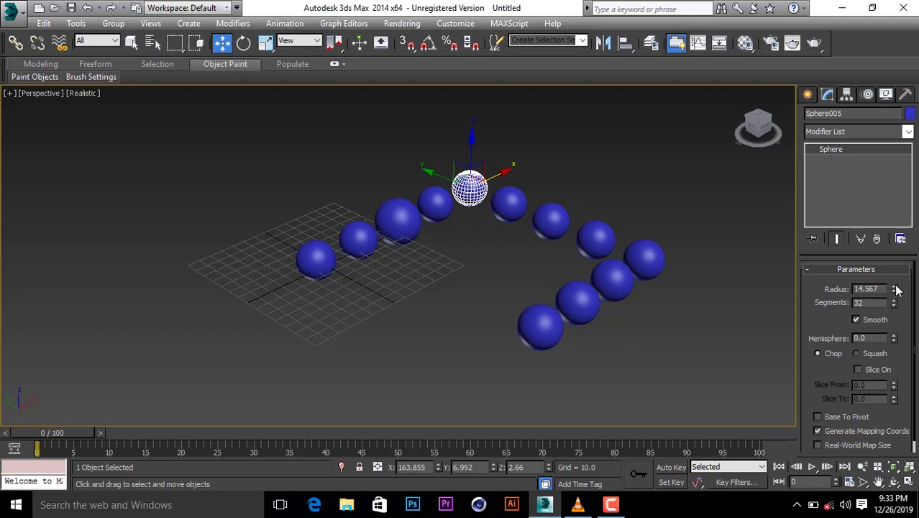
pyautogui.moveTo(897, 288)
pyautogui.mouseDown()
pyautogui.moveTo(895, 256)
pyautogui.moveTo(894, 281)
pyautogui.mouseUp()
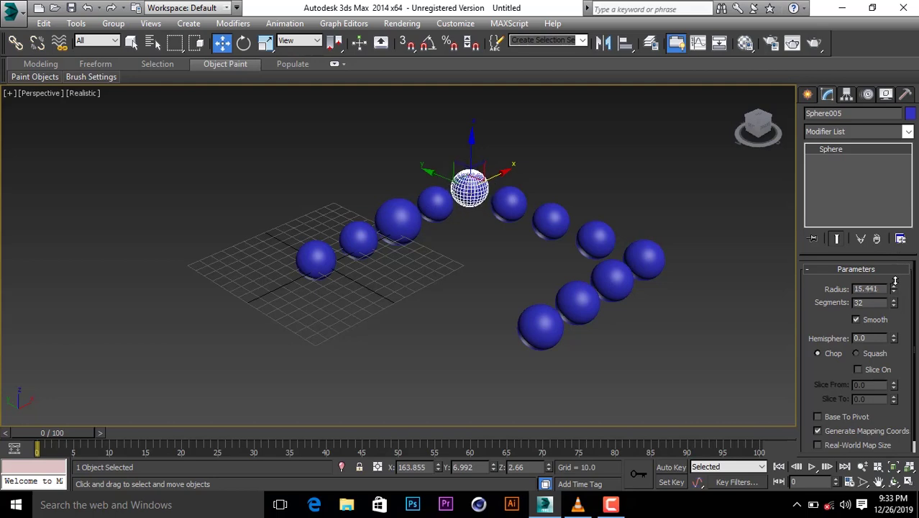
pyautogui.hotkey('alt', 'w')
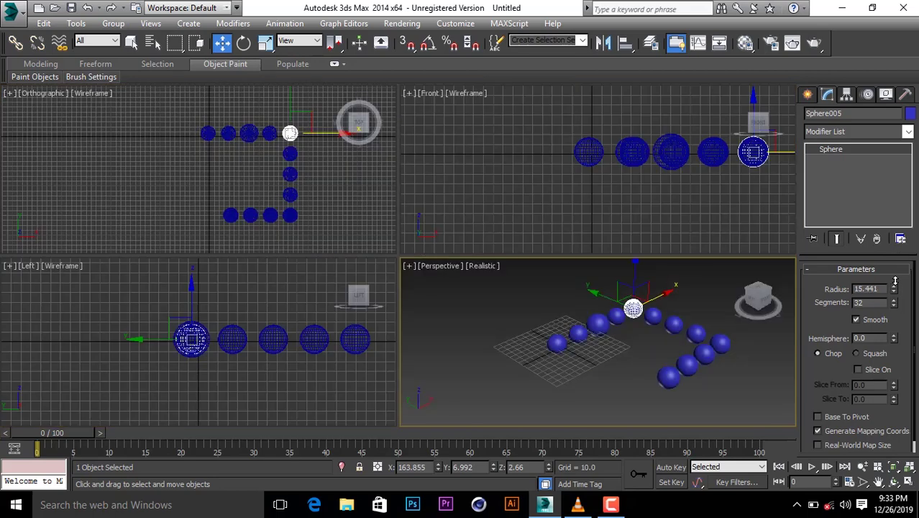